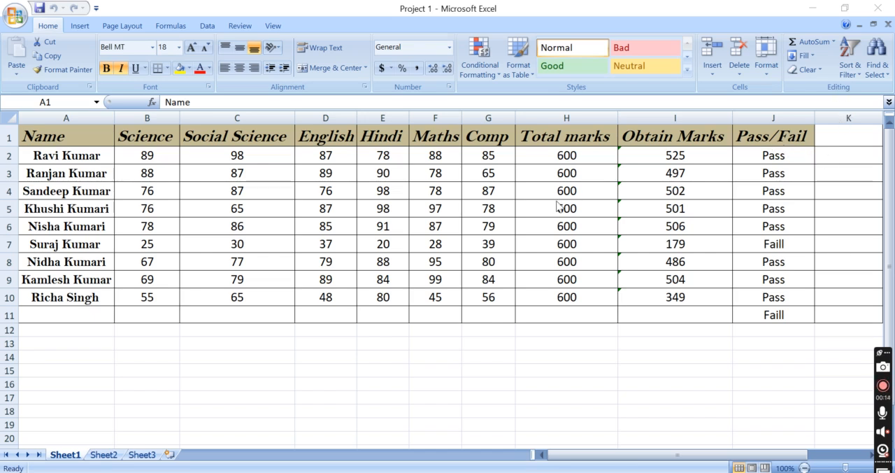
Add the heading "Division" in cell K1 and color its text red
click(847, 131)
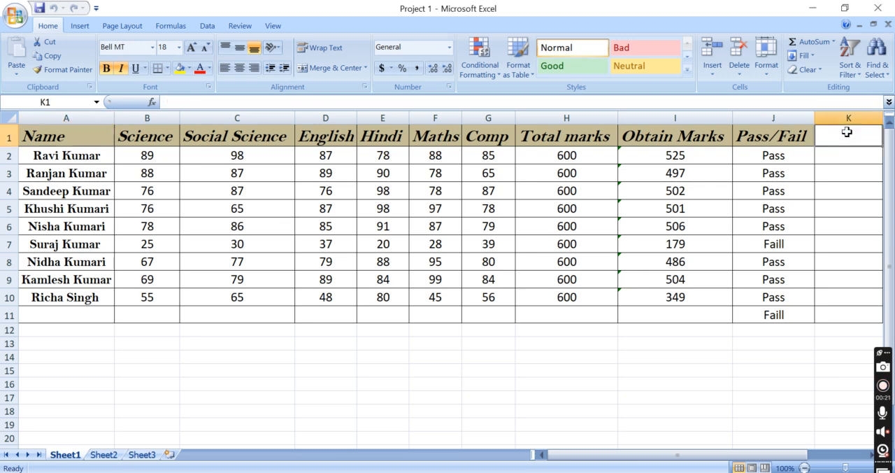
text(Divi)
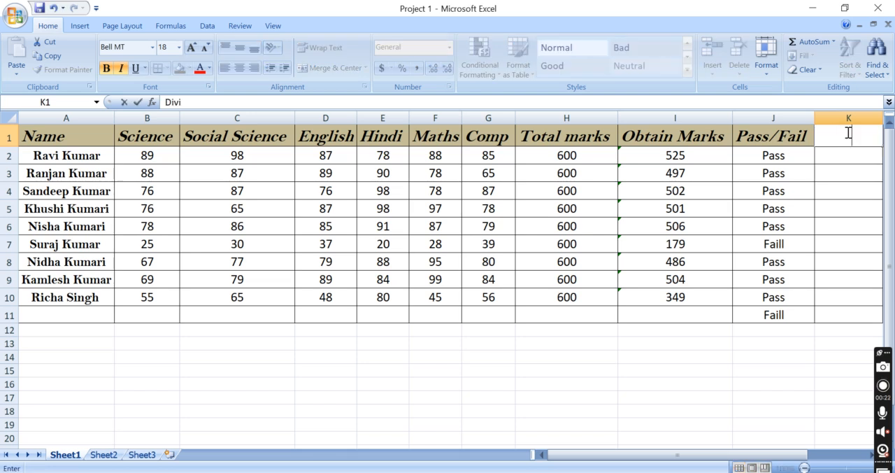
text(sion)
double_click(848, 135)
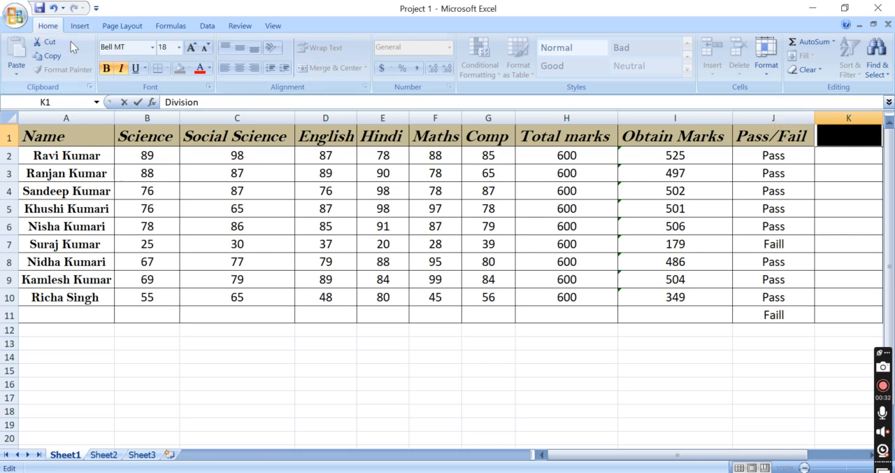
click(200, 69)
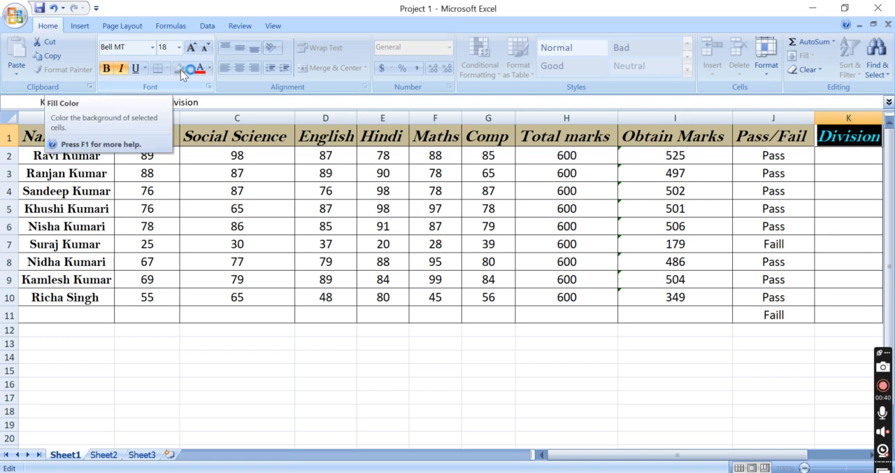
click(685, 371)
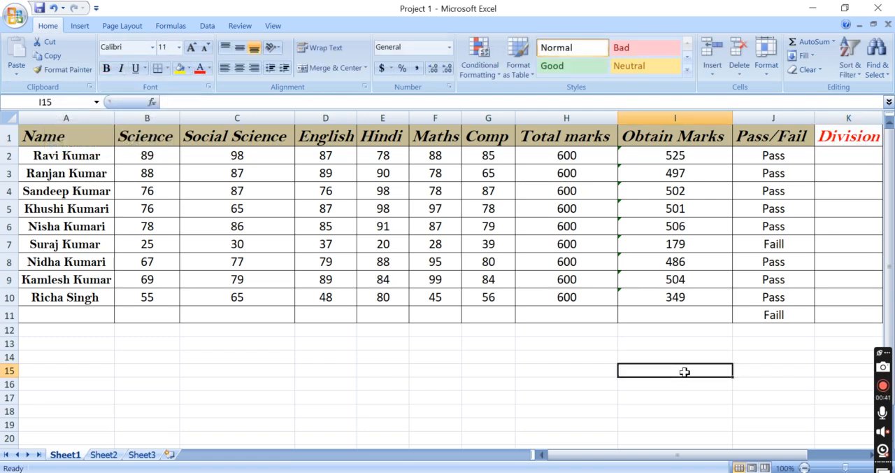
Begin an IF formula in K2 that tests whether the obtained marks in I2 are >=360
click(847, 156)
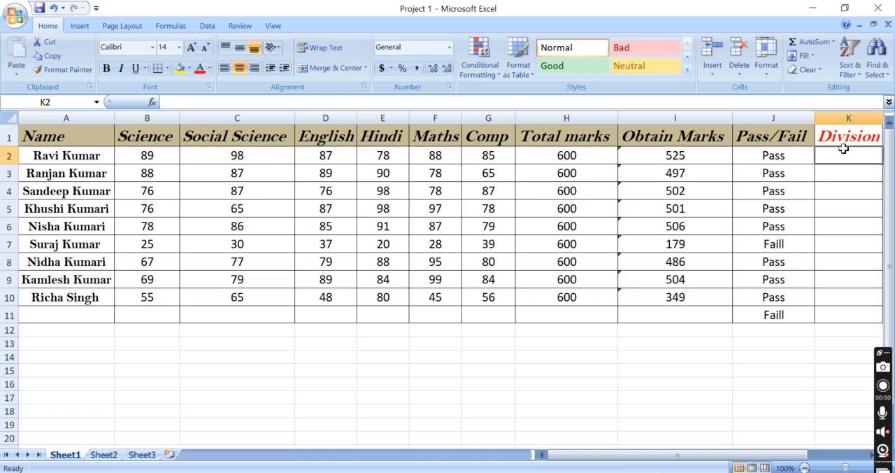
click(254, 101)
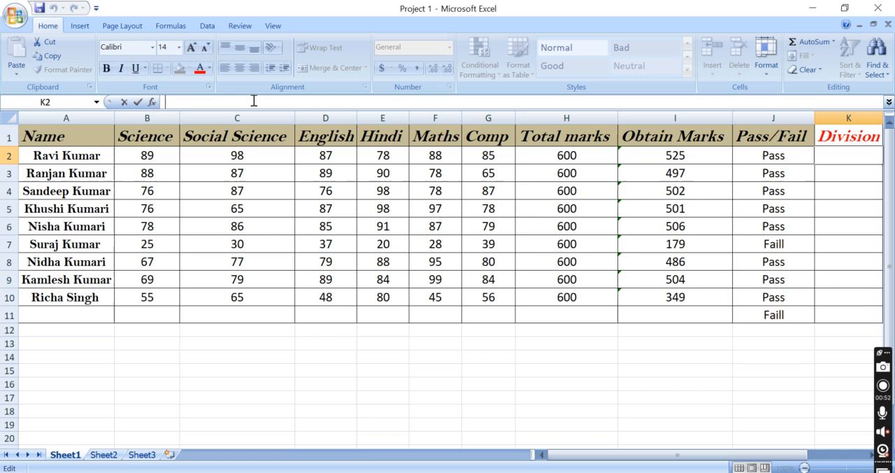
text(=)
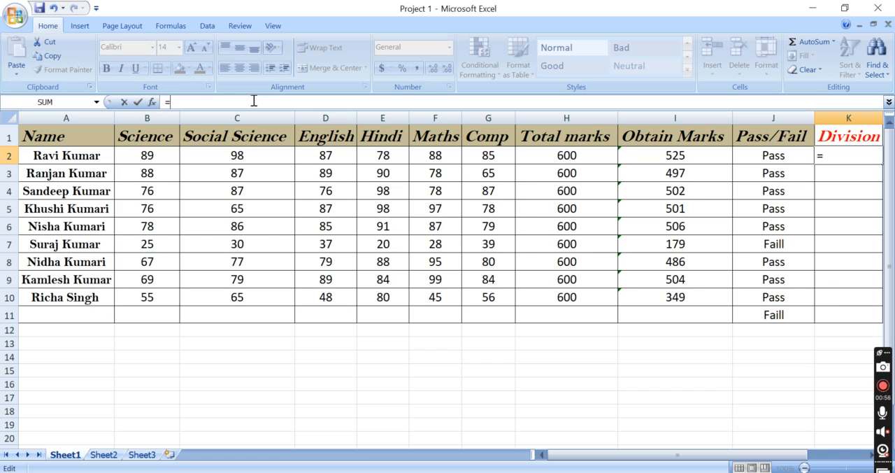
text(if)
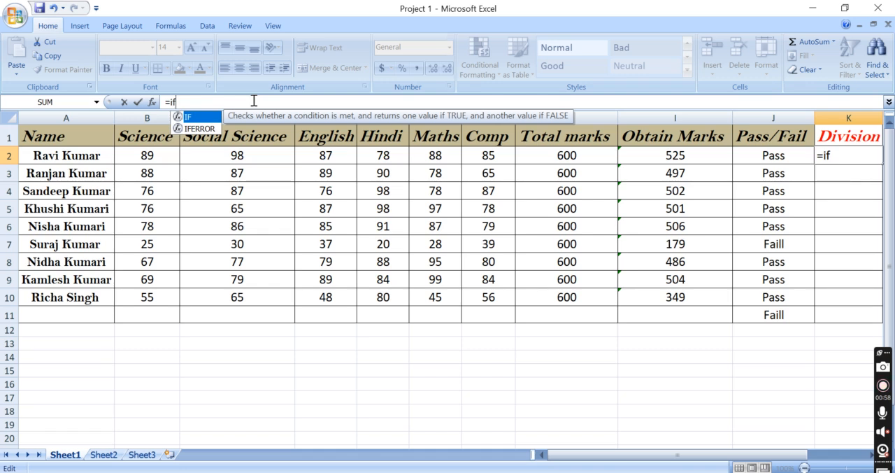
text(()
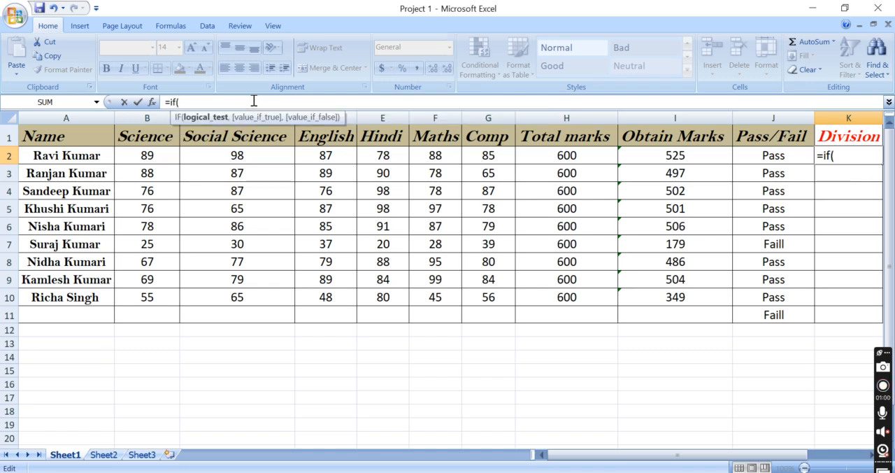
click(649, 160)
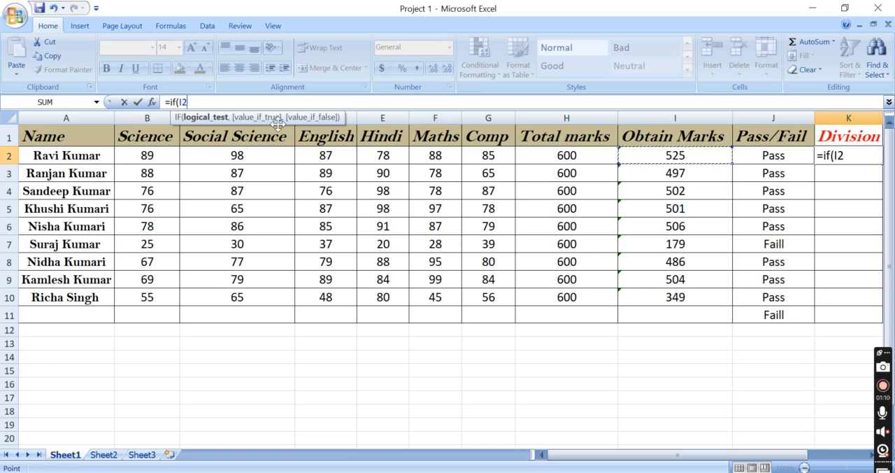
click(216, 102)
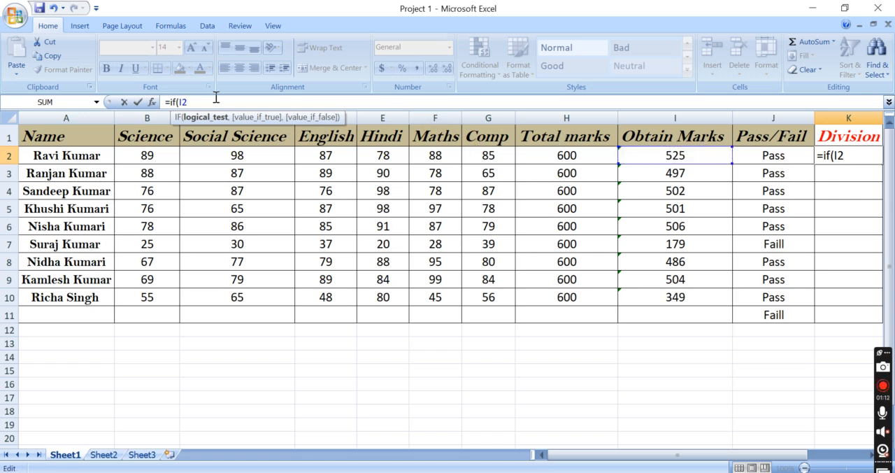
text(>=)
text(360)
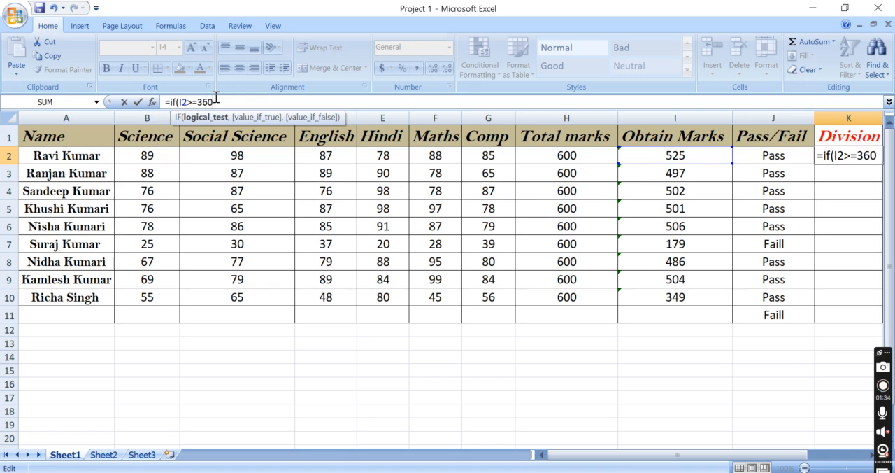
double_click(214, 102)
click(199, 102)
click(199, 103)
key(BackSpace)
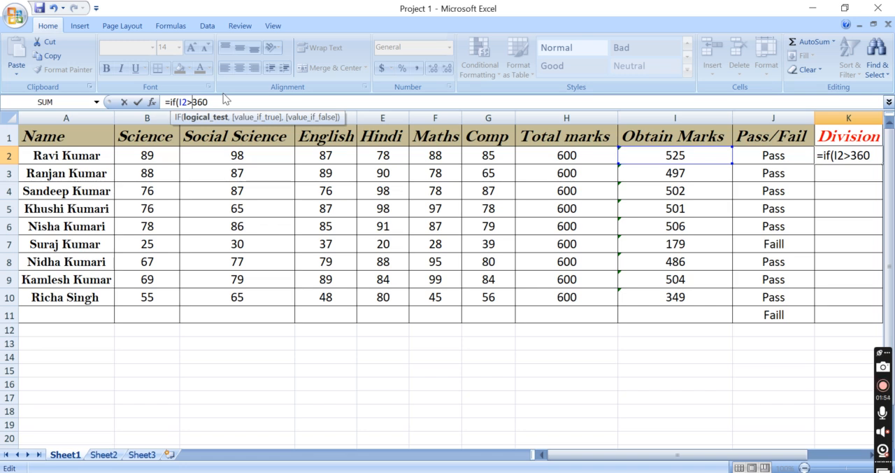
text(=)
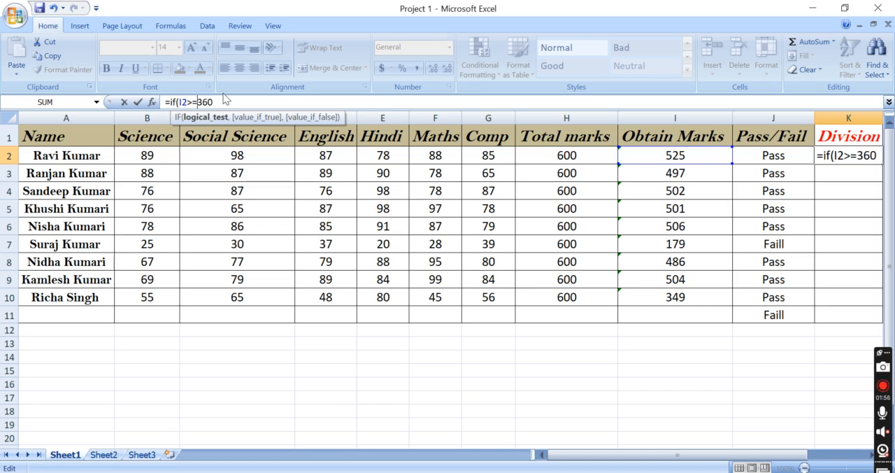
Make the K2 formula return "First" when the 360-mark condition is true
click(223, 102)
text(,)
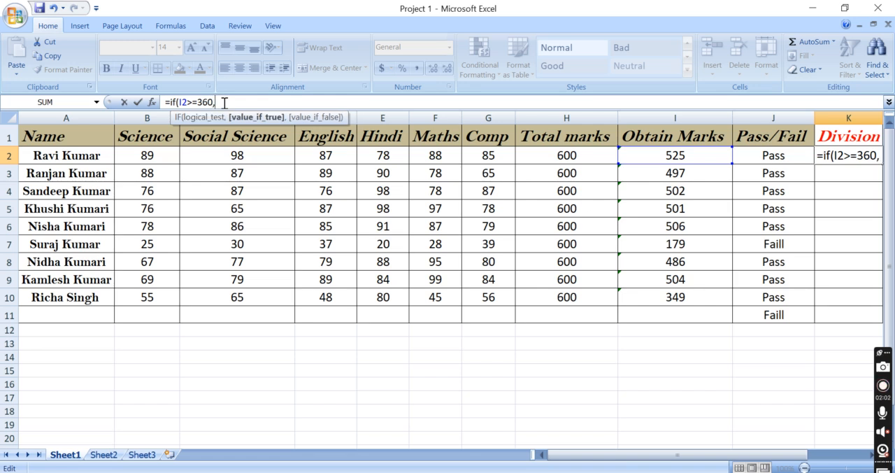
text("F)
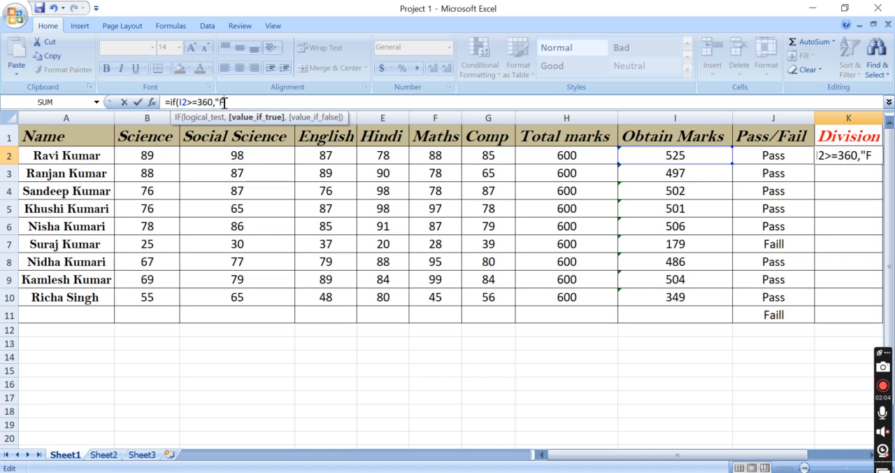
text(irst")
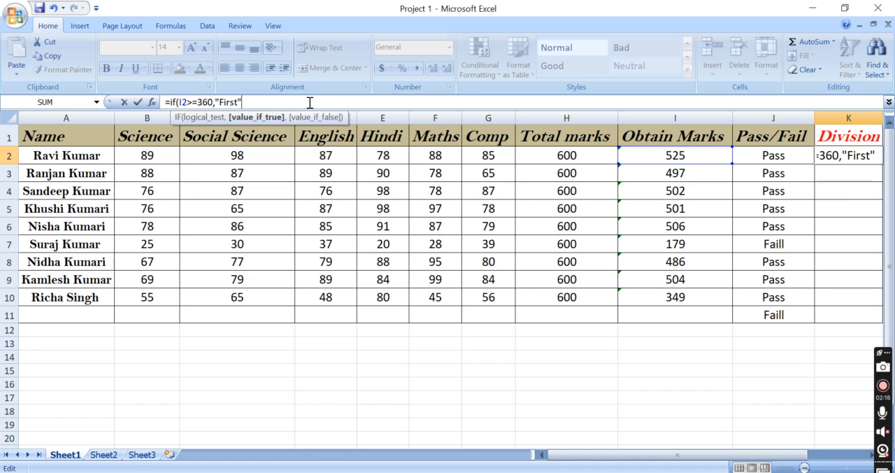
Nest a second IF as the false value in the K2 formula, testing whether I2 is >=270
text(,)
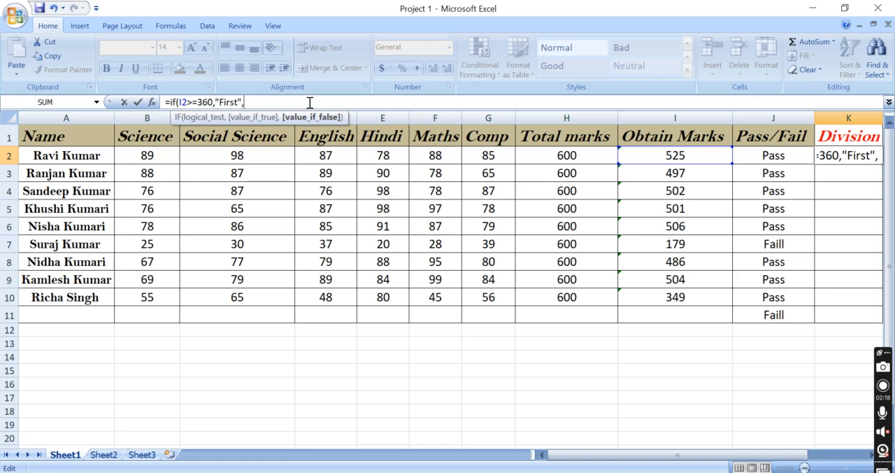
text(if)
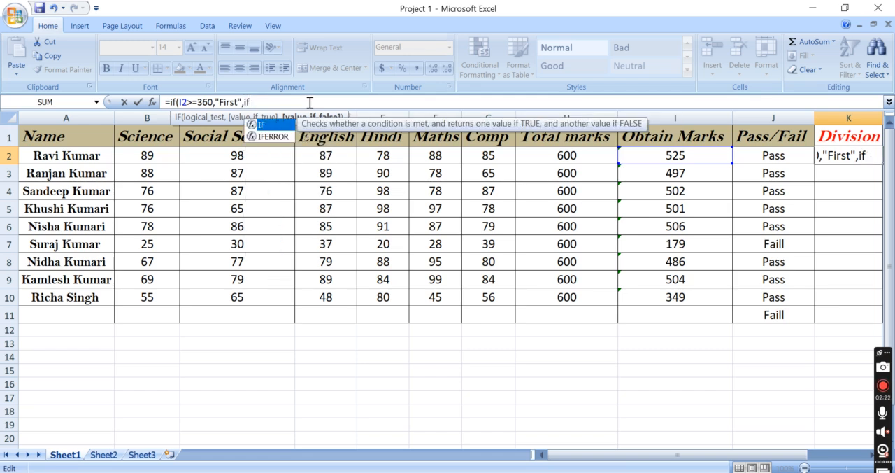
text((i2)
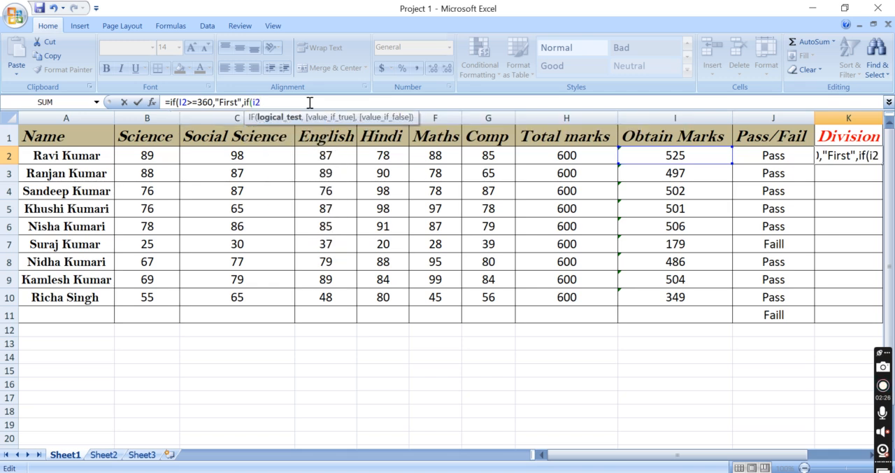
text(.)
key(BackSpace)
text(>=)
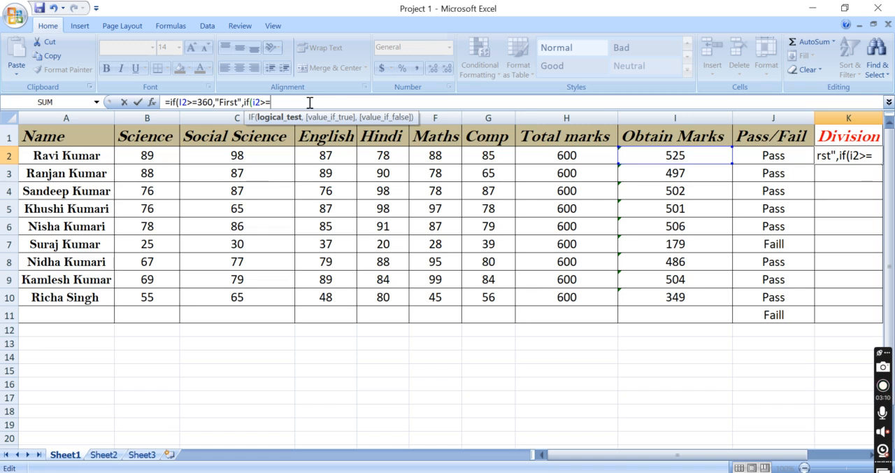
text(279)
key(BackSpace)
text(0)
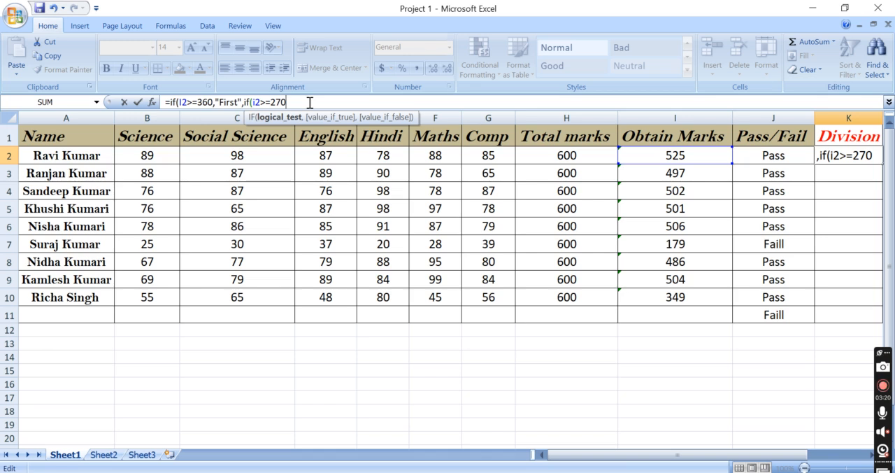
Set "Second" as the true result of the nested 270-mark condition
text(,")
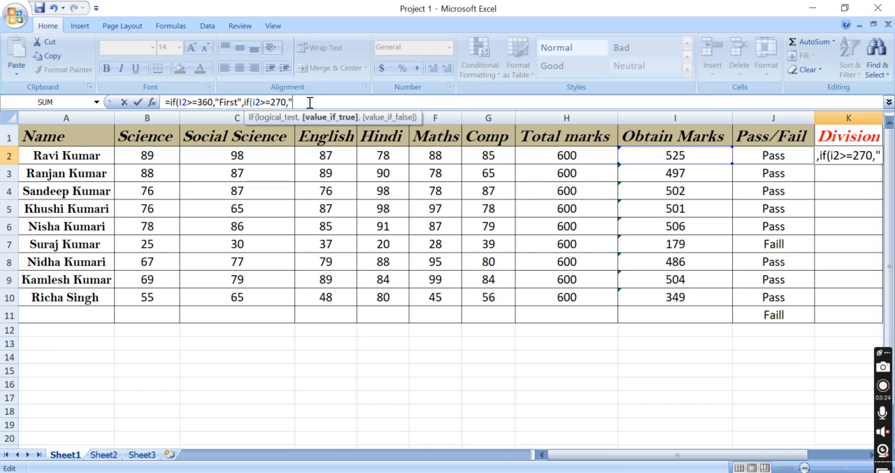
text(sec)
key(BackSpace)
key(BackSpace)
key(BackSpace)
text(Second)
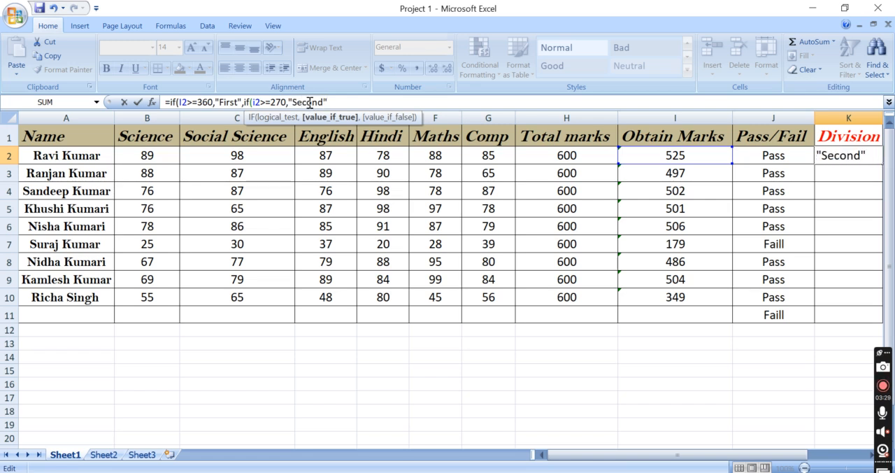
Nest a third IF as the next false value in the K2 formula, testing whether I2 is >=180
text(,if)
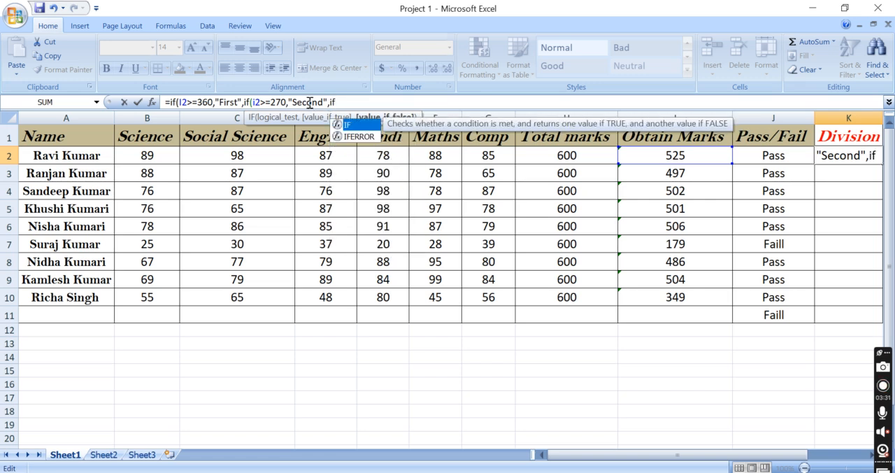
text((i2)
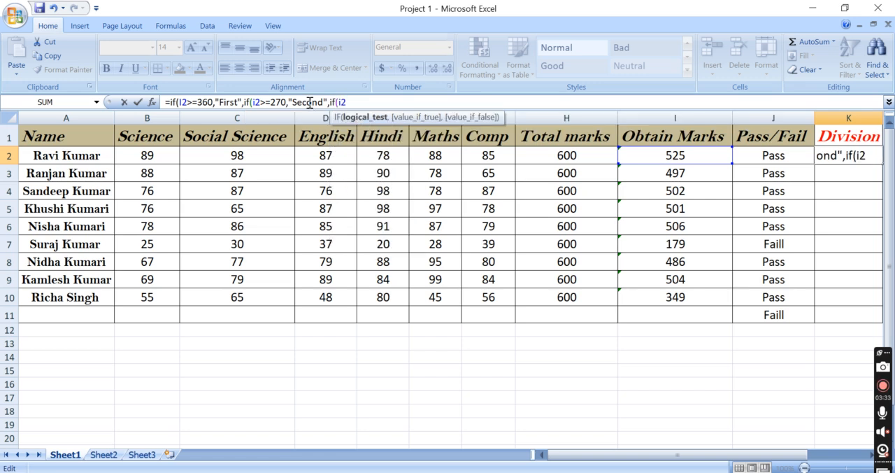
text(.)
key(BackSpace)
text(>=180)
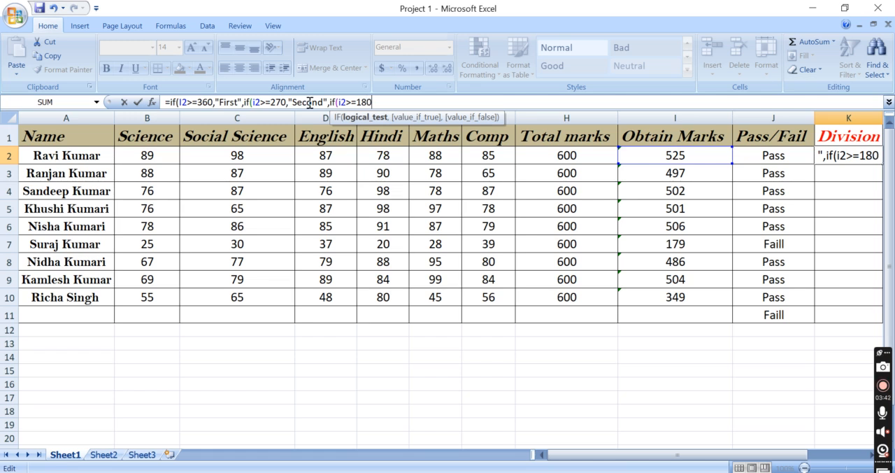
text(,)
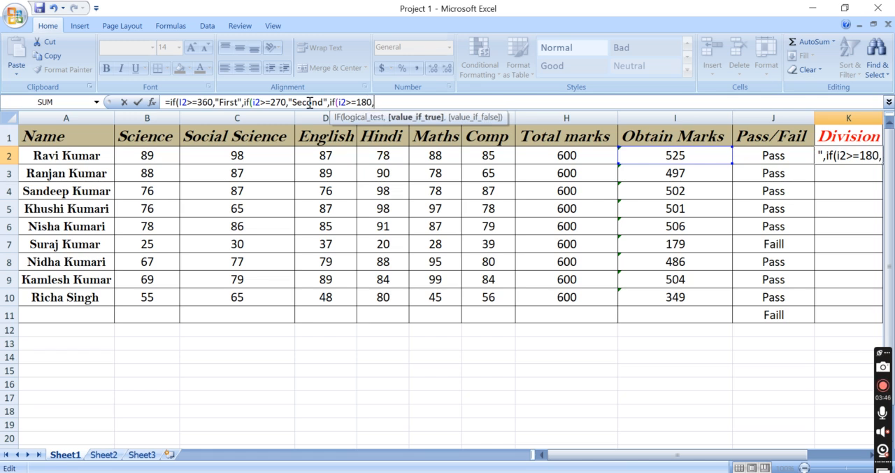
text("f)
Set "Third" as the true result of the nested 180-mark condition
key(BackSpace)
text(Thirs)
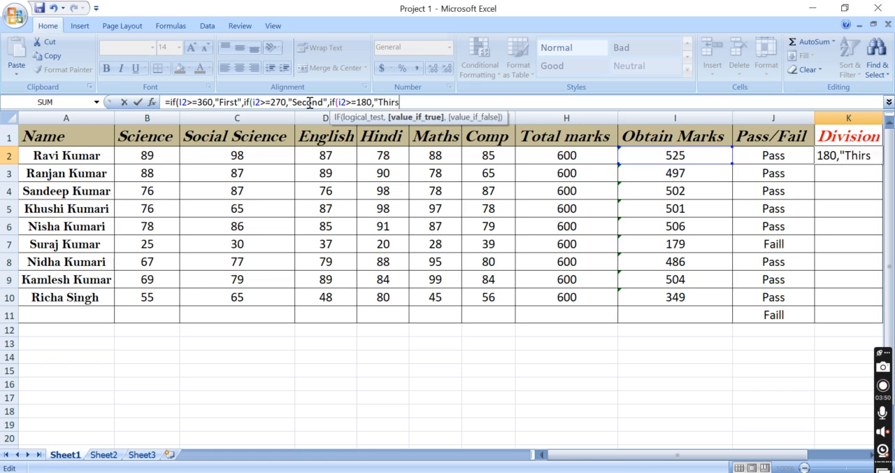
key(BackSpace)
text(d",i)
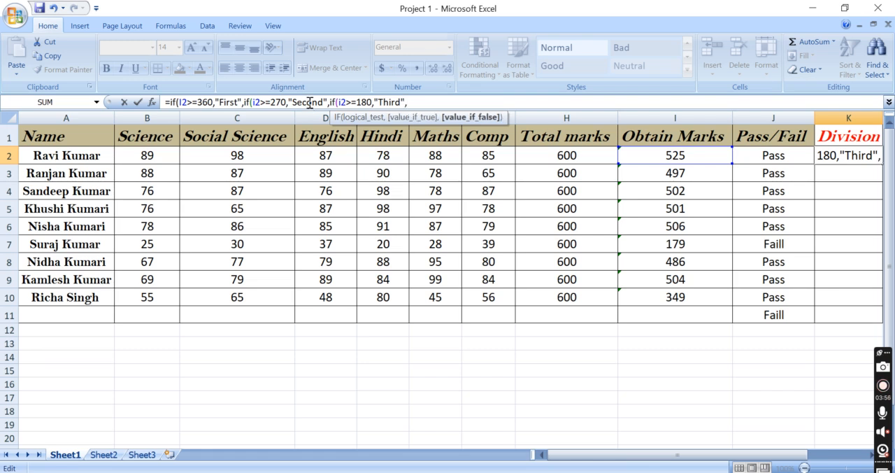
text(f)
Set "Fail" as the false result of the nested 180-mark condition in K2 and add one closing parenthesis
key(BackSpace)
text("f)
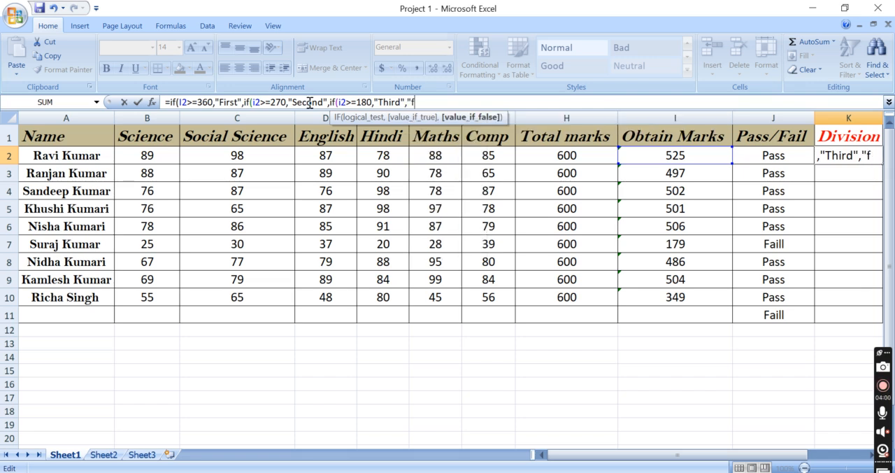
key(BackSpace)
text(Fail)
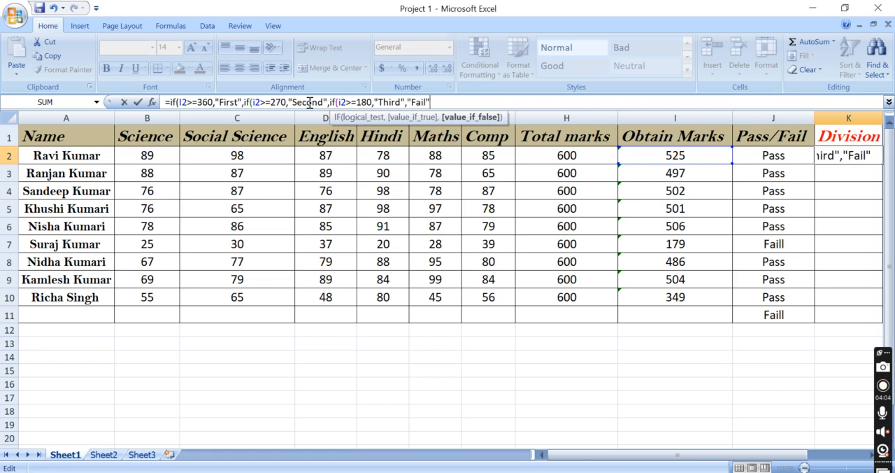
text()))
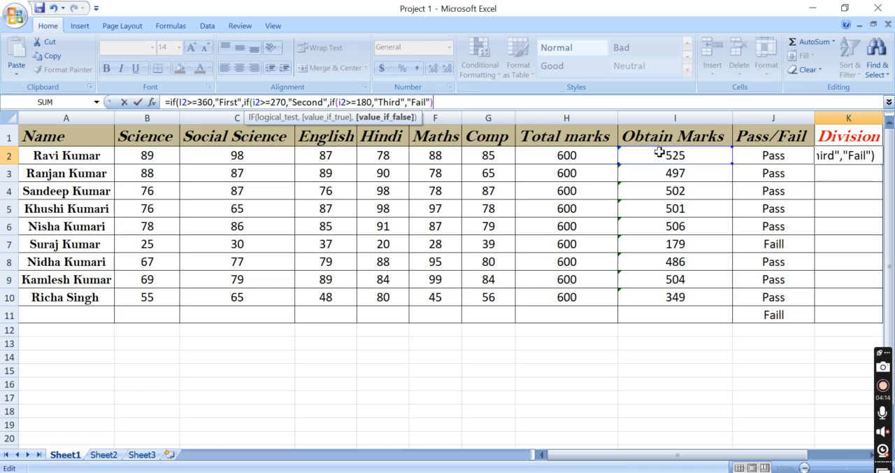
Try to commit the K2 division formula, declining the proposed parenthesis correction
key(Return)
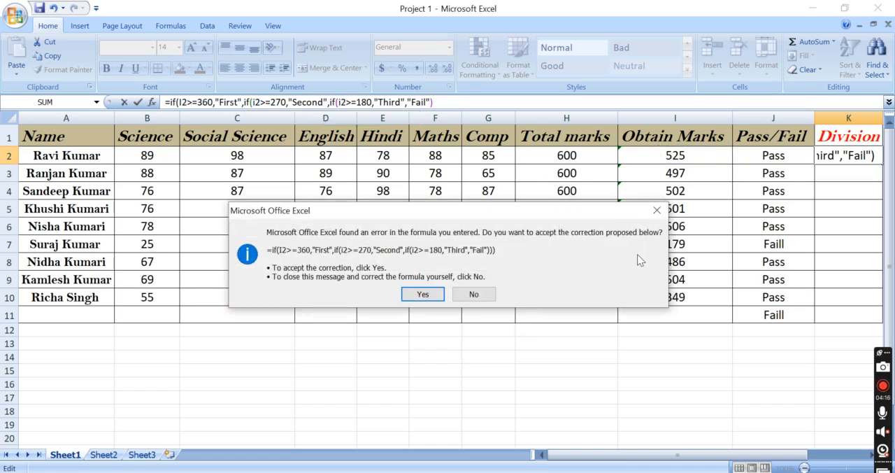
click(648, 210)
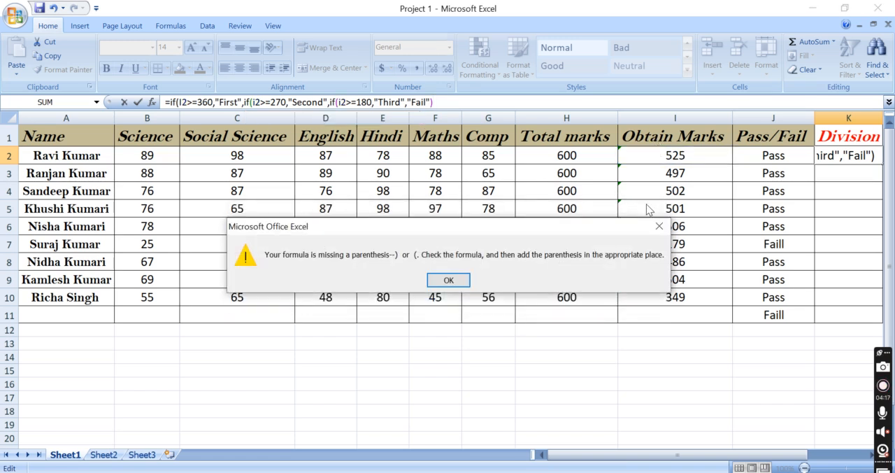
click(440, 281)
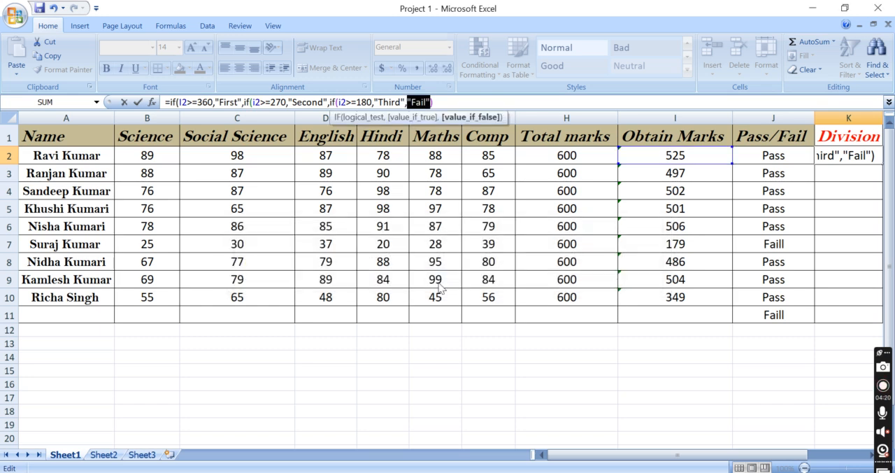
click(657, 208)
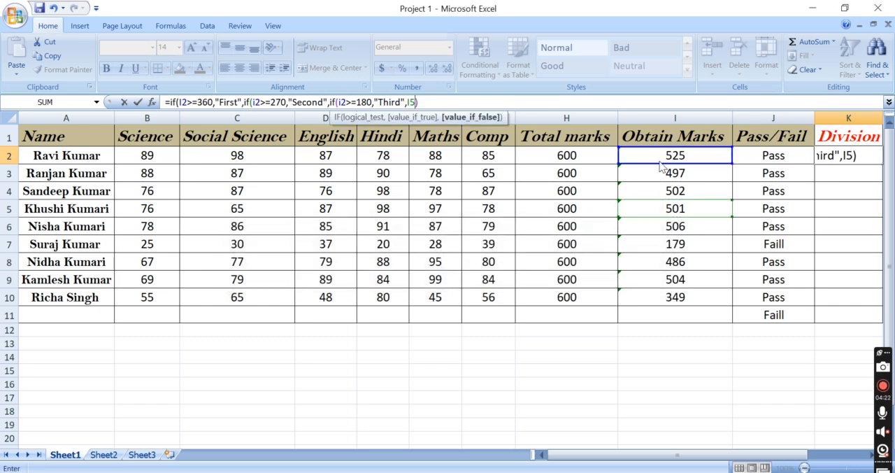
key(Return)
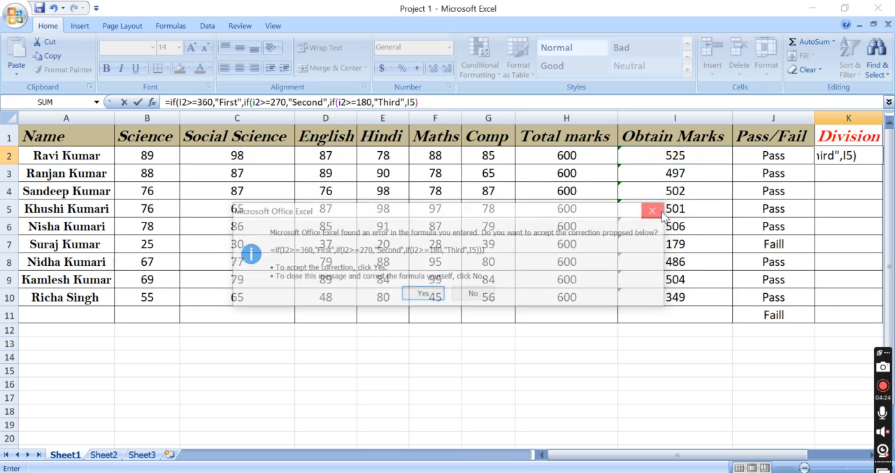
click(660, 212)
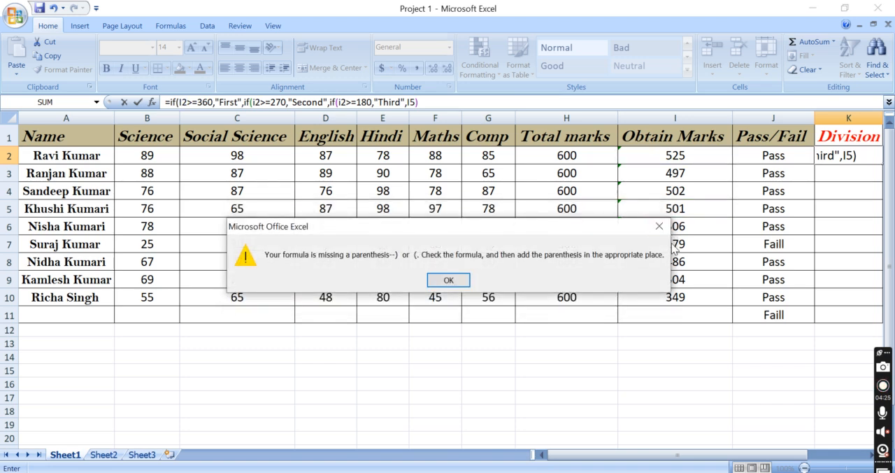
click(657, 225)
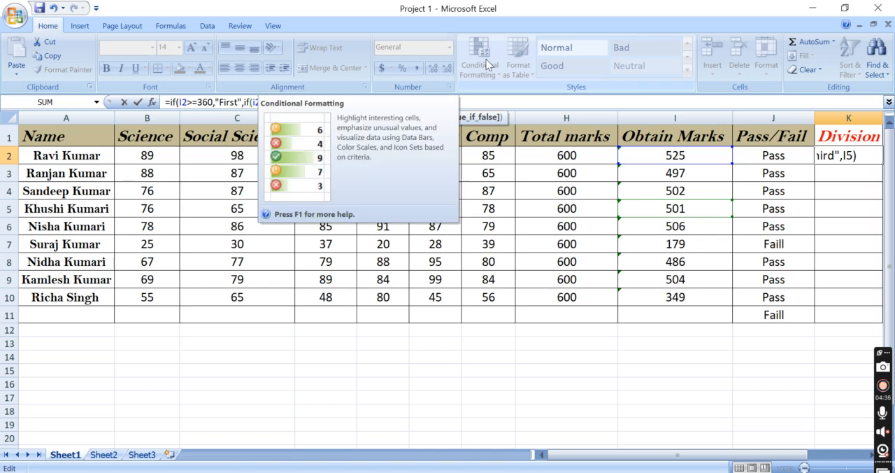
Replace the stray I5 reference in the K2 formula with "fail" as the innermost IF's false result
text(Fa)
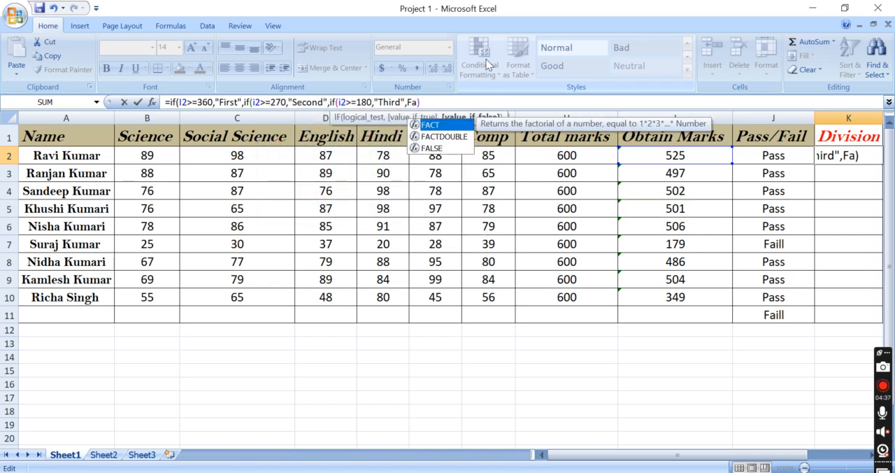
key(BackSpace)
key(BackSpace)
text("f)
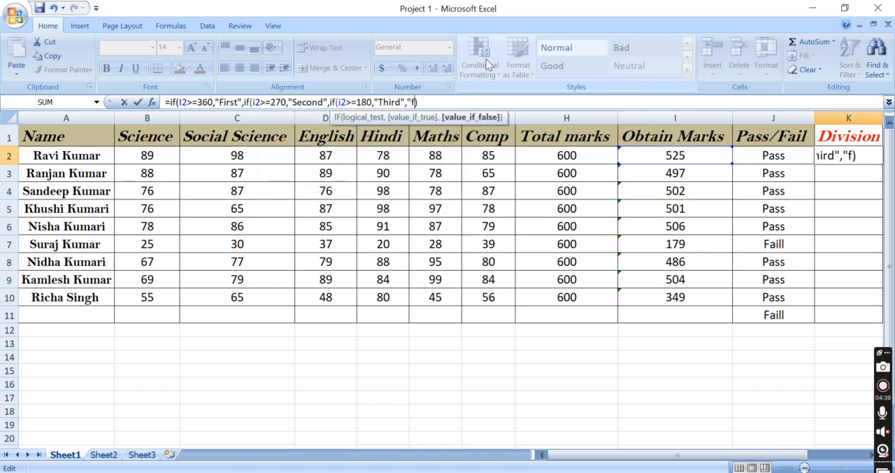
text(ail")
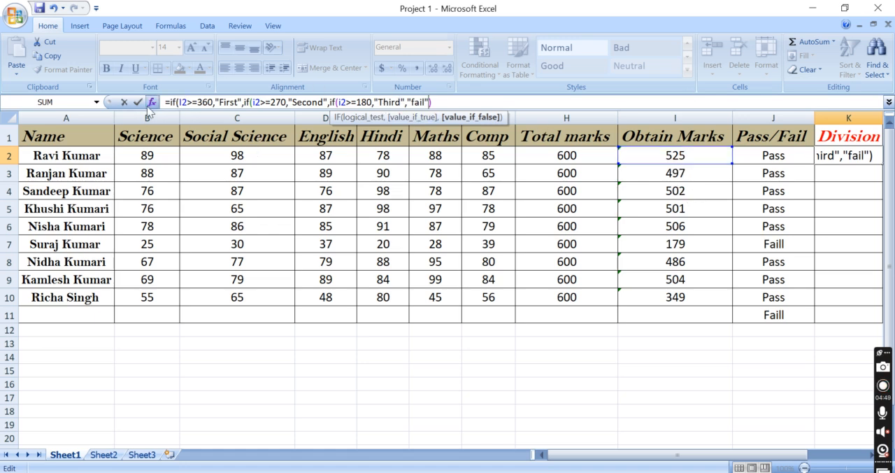
click(185, 101)
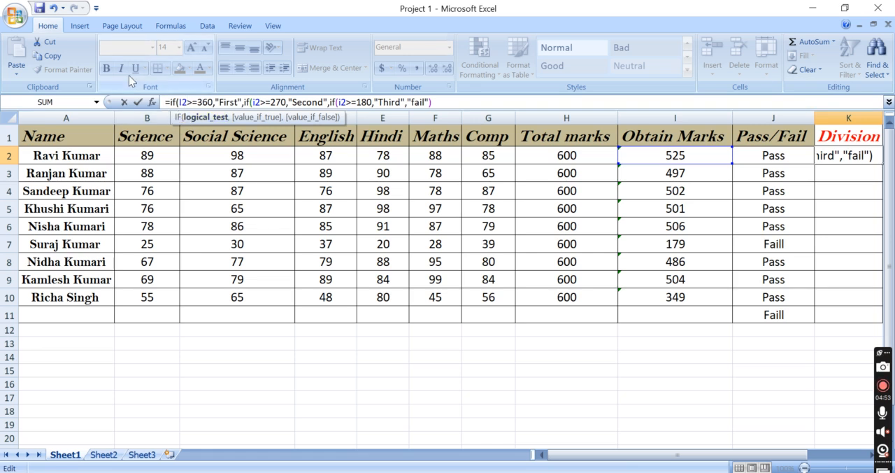